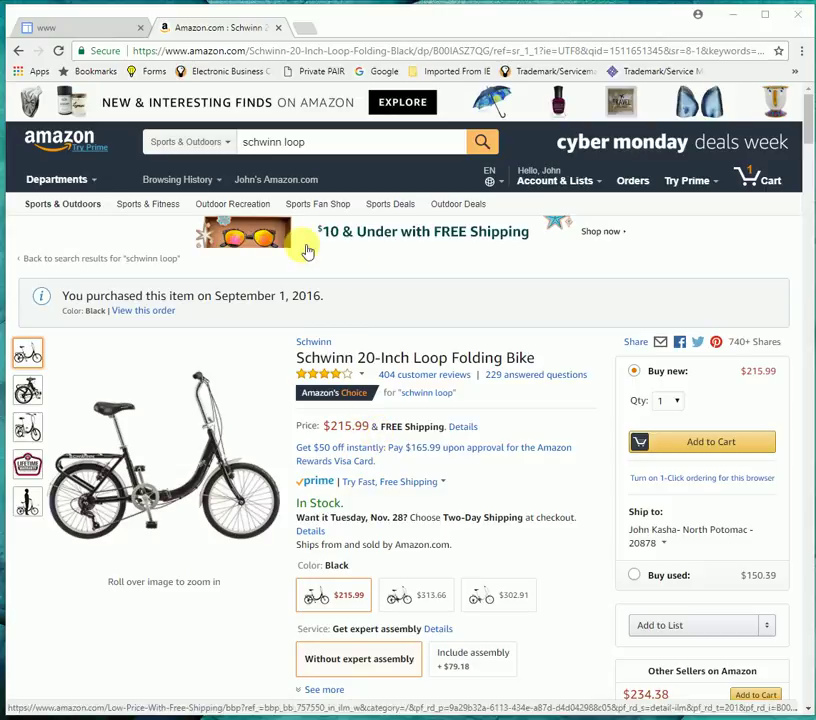
- Log in to the WebTriggers member account with the saved email and the account password
{"action": "left_click", "coordinate": [90, 26]}
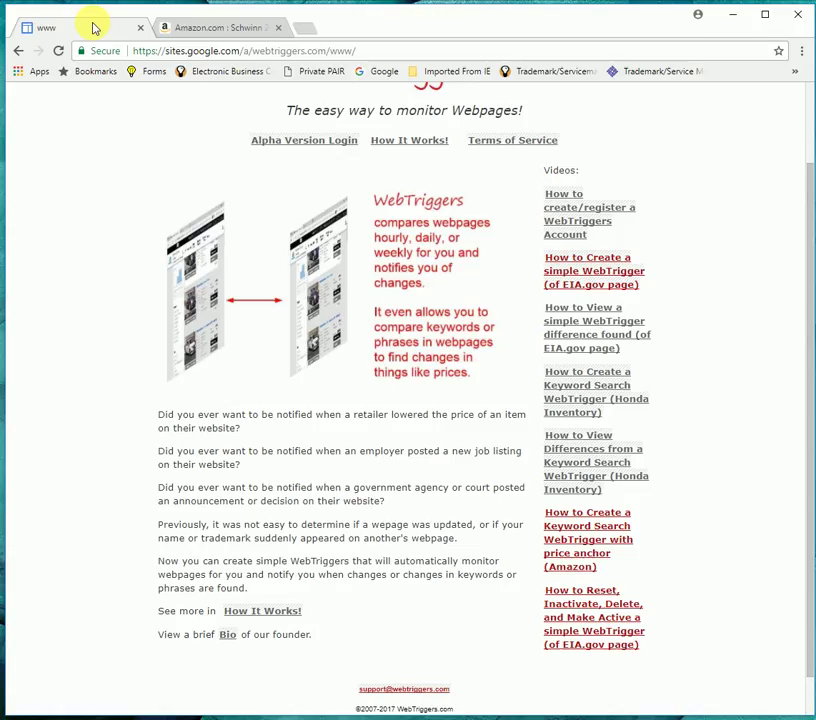
{"action": "left_click", "coordinate": [309, 141]}
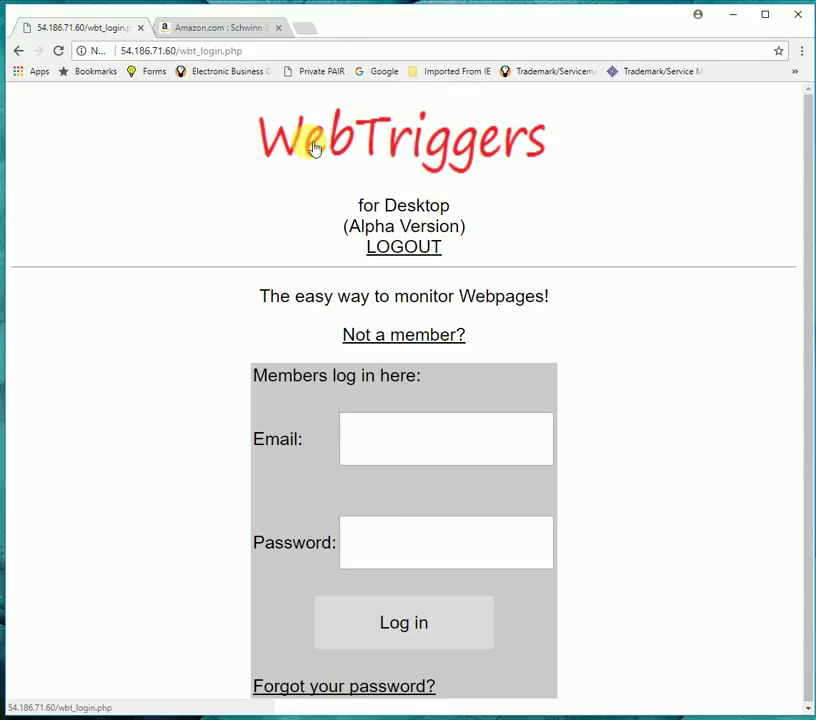
{"action": "left_click", "coordinate": [376, 450]}
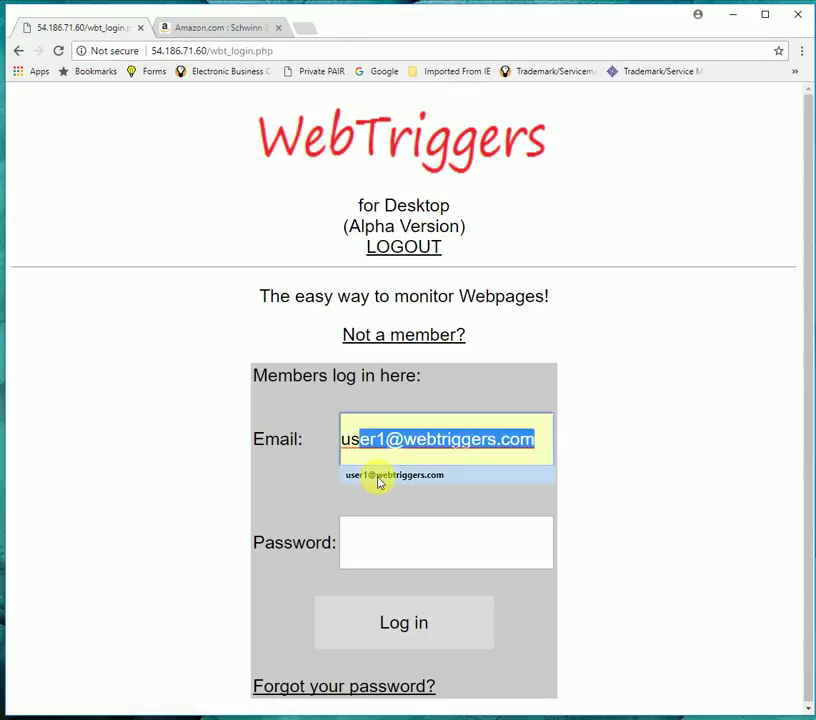
{"action": "left_click", "coordinate": [379, 475]}
{"action": "left_click", "coordinate": [384, 547]}
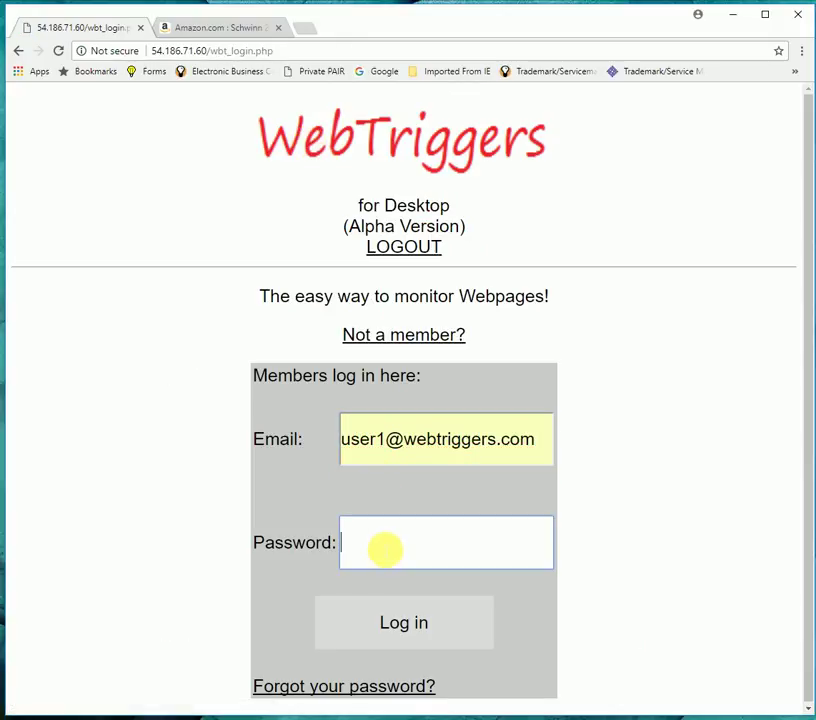
{"action": "type", "text": "123456"}
{"action": "left_click", "coordinate": [389, 638]}
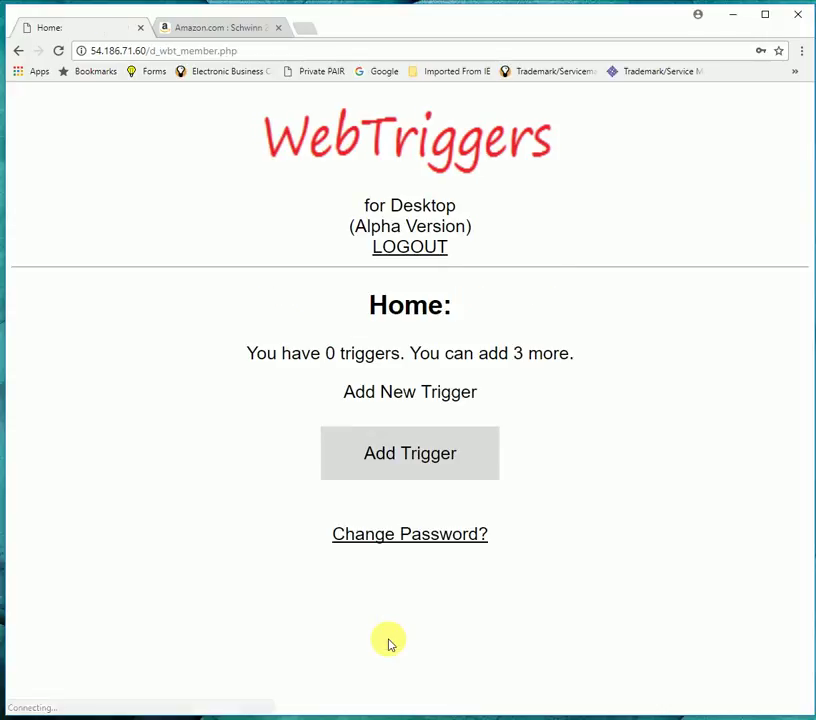
- Start a new trigger and paste the Amazon Schwinn bike product URL into its URL field
{"action": "left_click", "coordinate": [427, 461]}
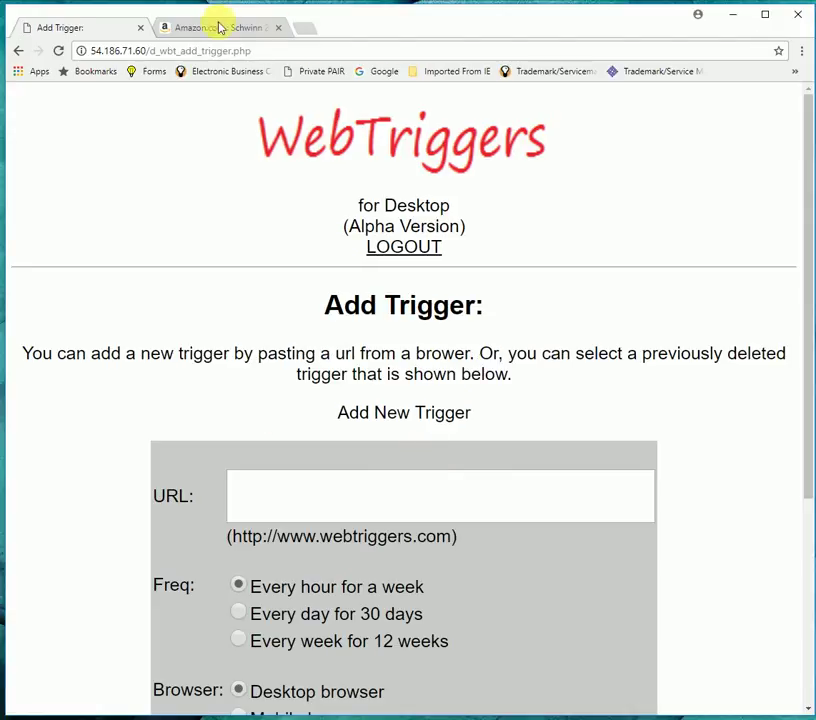
{"action": "left_click", "coordinate": [220, 27]}
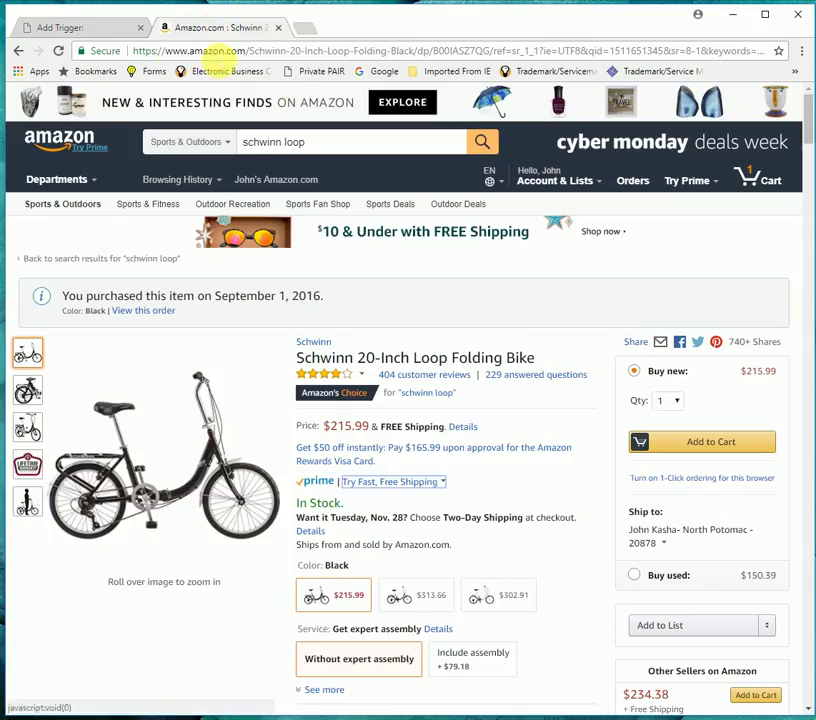
{"action": "left_click_drag", "start_coordinate": [135, 51], "coordinate": [795, 68]}
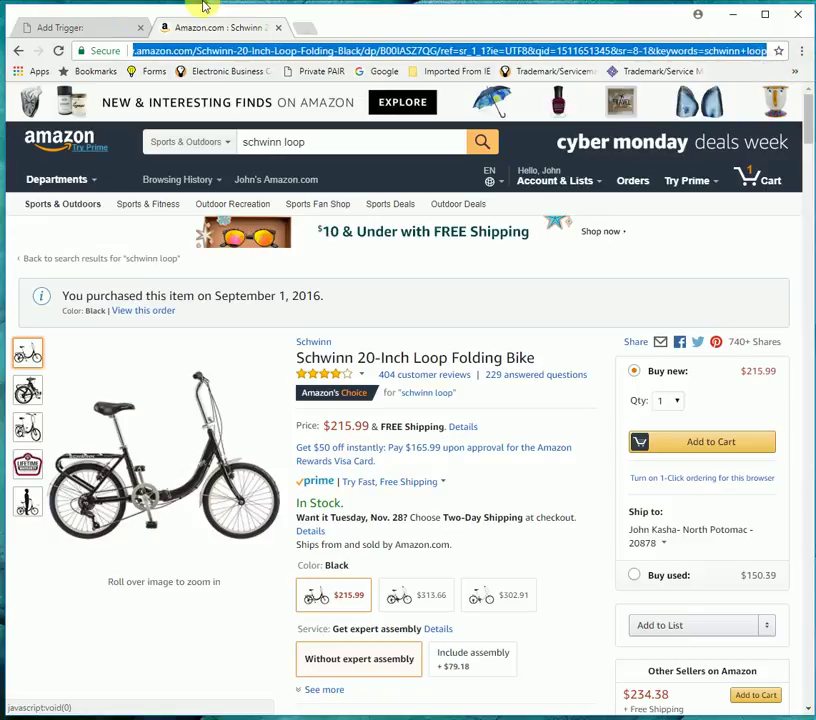
{"action": "left_click", "coordinate": [115, 27]}
{"action": "left_click", "coordinate": [337, 516]}
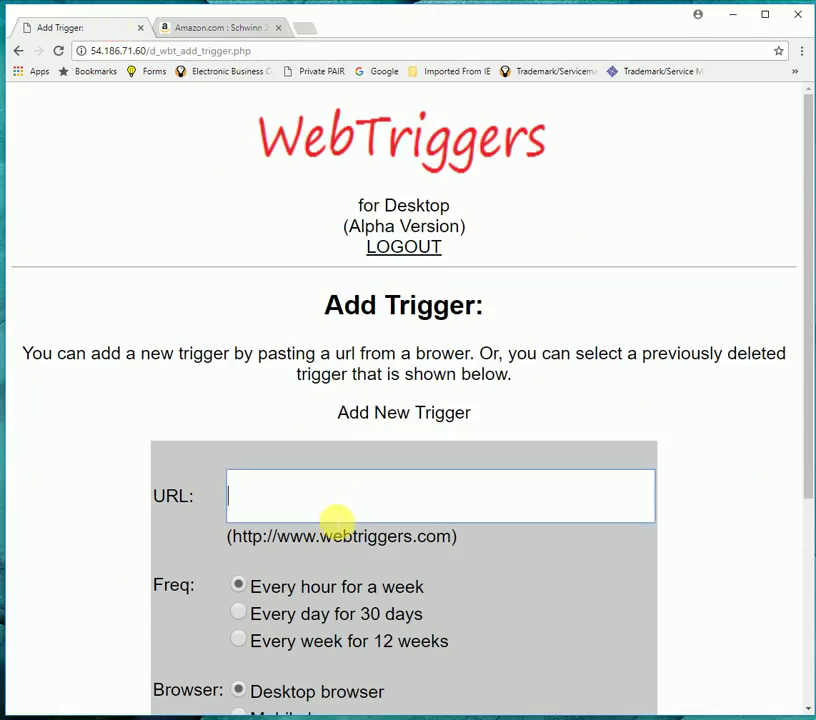
{"action": "key", "text": "ctrl+v"}
{"action": "scroll", "coordinate": [124, 410], "scroll_direction": "down", "scroll_amount": 3}
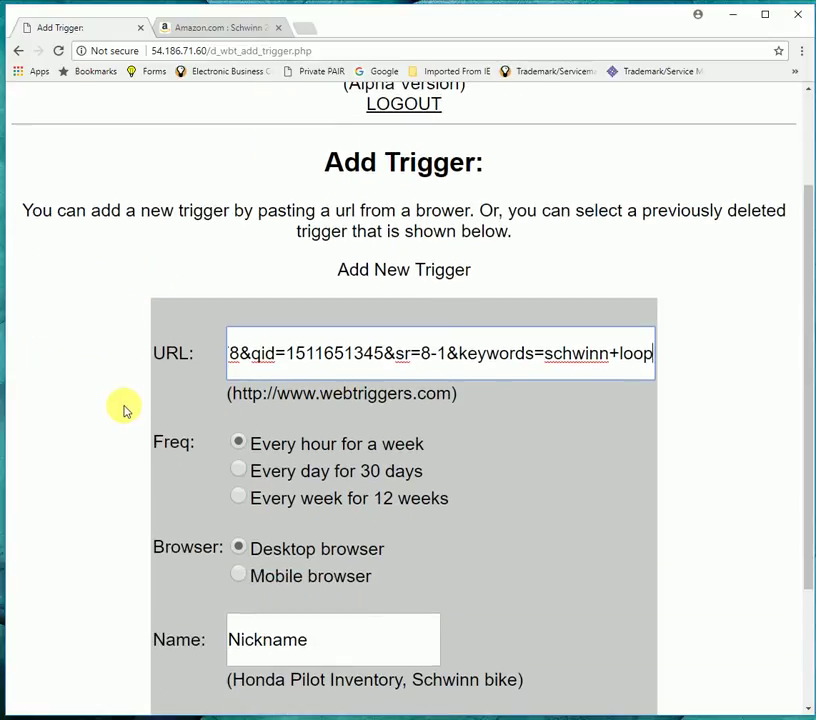
- Name the trigger 'Schwinn bike Amazon keyword' and submit it, checking every hour for a week
{"action": "left_click", "coordinate": [330, 647]}
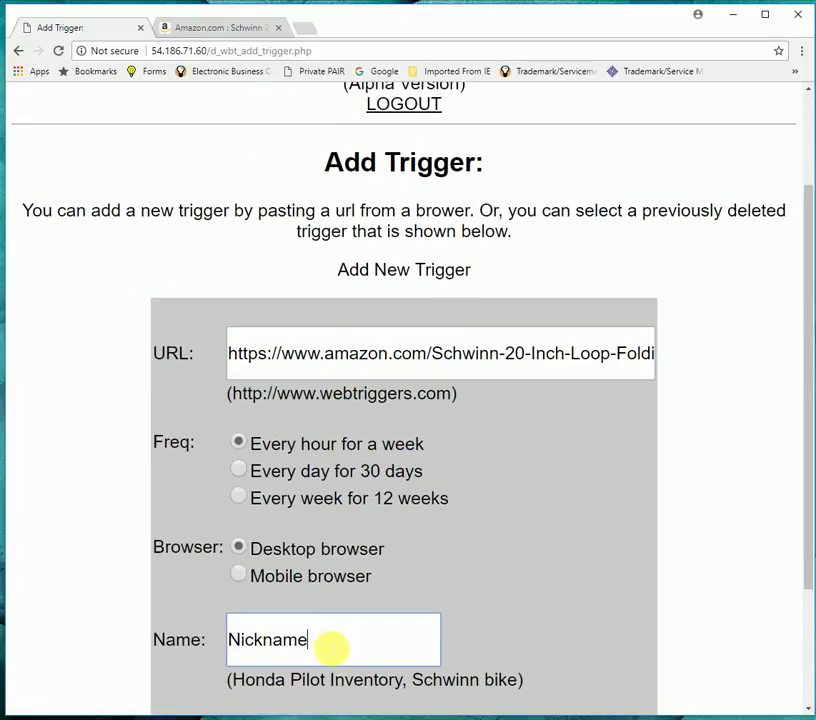
{"action": "key", "text": "BackSpace"}
{"action": "key", "text": "BackSpace"}
{"action": "key", "text": "BackSpace"}
{"action": "key", "text": "BackSpace"}
{"action": "key", "text": "BackSpace"}
{"action": "key", "text": "BackSpace"}
{"action": "key", "text": "BackSpace"}
{"action": "key", "text": "BackSpace"}
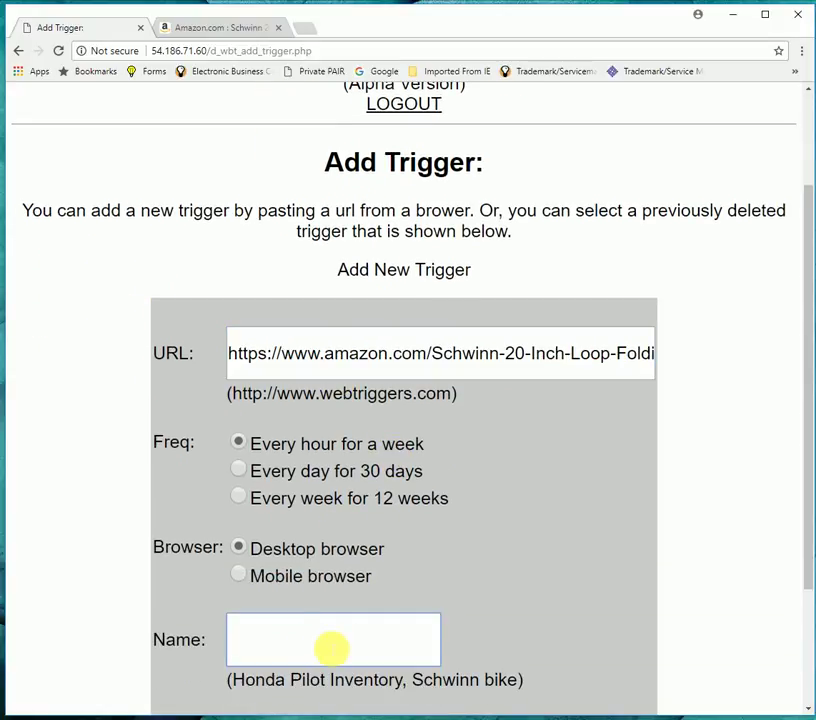
{"action": "type", "text": "Schwinn bike Amazon"}
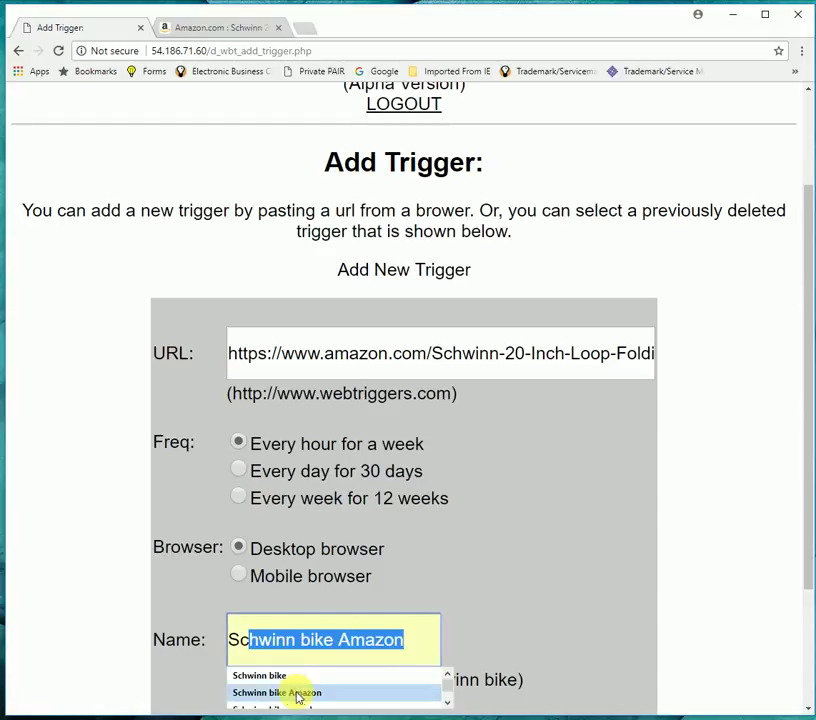
{"action": "left_click", "coordinate": [297, 693]}
{"action": "type", "text": "ke"}
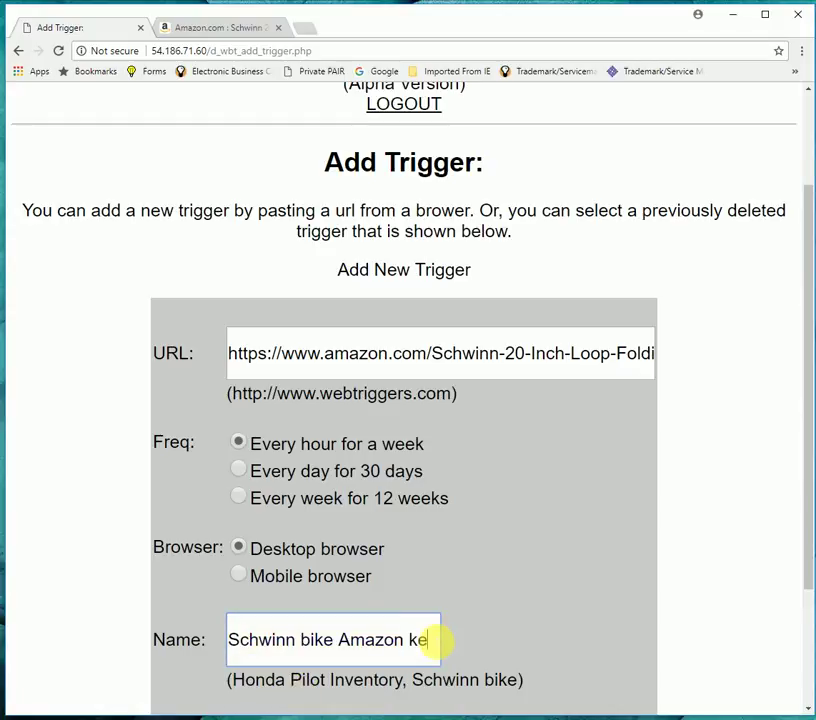
{"action": "type", "text": "yword"}
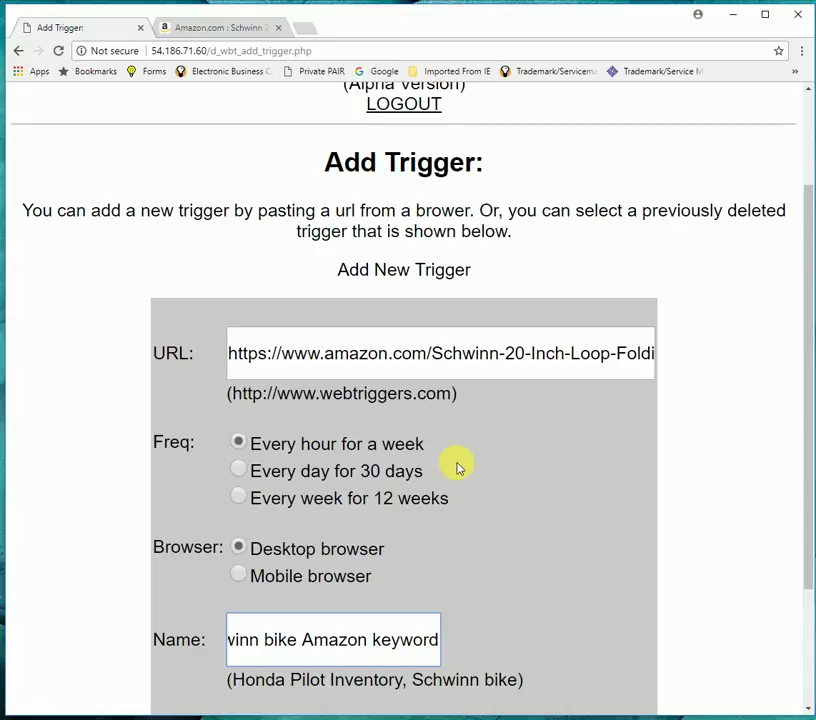
{"action": "scroll", "coordinate": [458, 467], "scroll_direction": "down", "scroll_amount": 2}
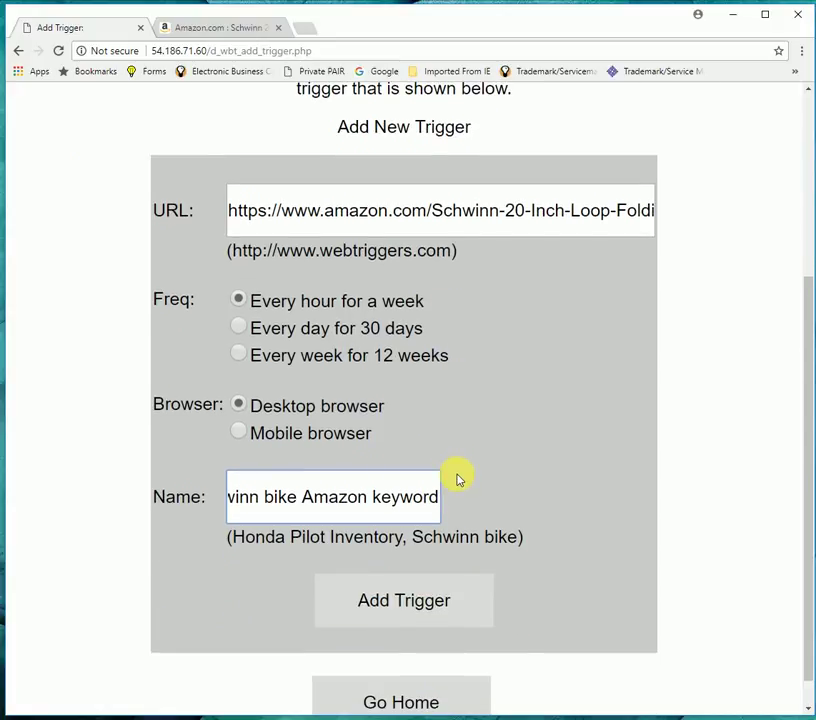
{"action": "left_click", "coordinate": [432, 612]}
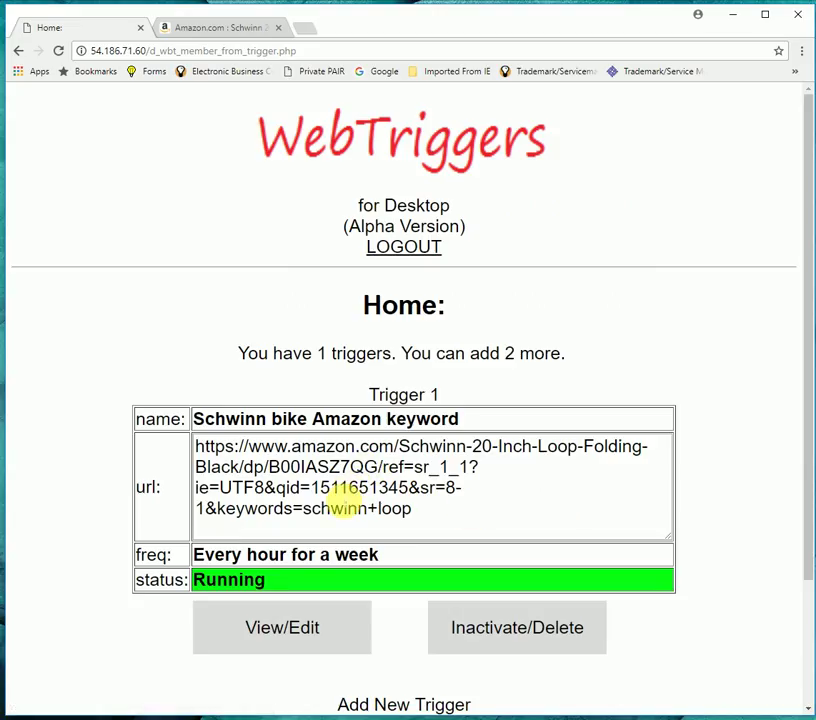
- Open the View/Edit page for Trigger 1, 'Schwinn bike Amazon keyword'
{"action": "scroll", "coordinate": [200, 435], "scroll_direction": "down", "scroll_amount": 3}
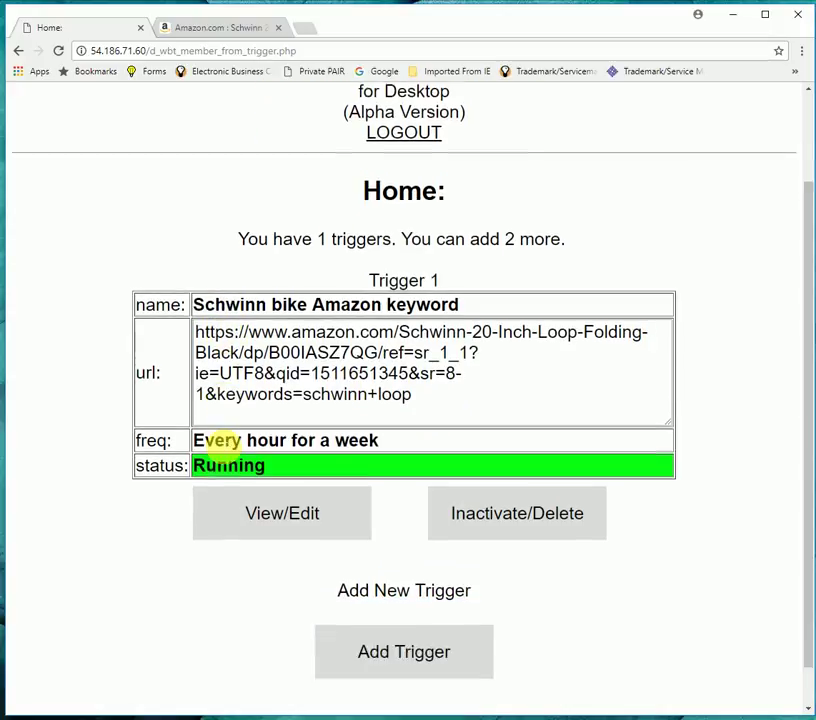
{"action": "left_click", "coordinate": [326, 474]}
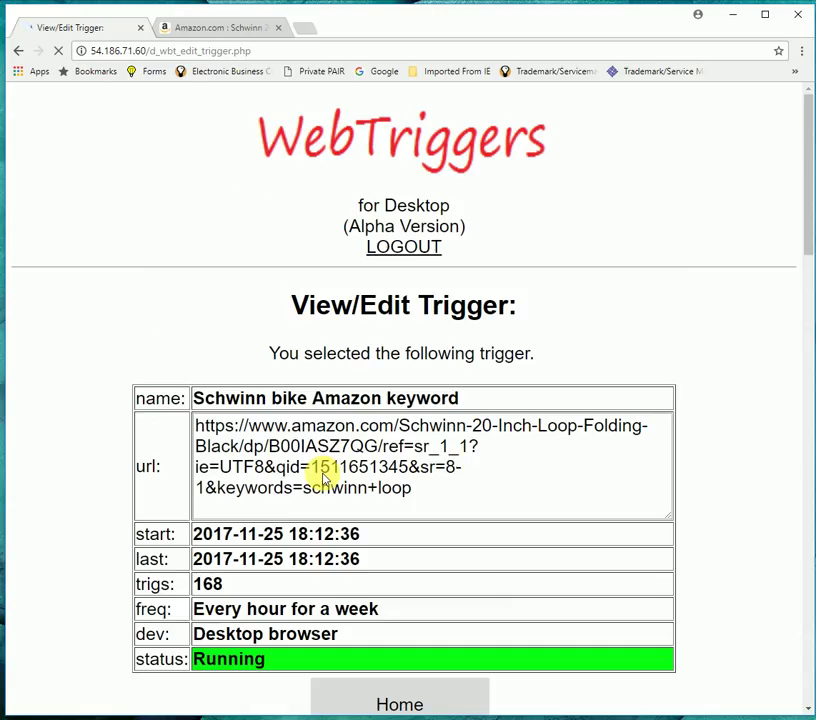
- Scroll through the captured Amazon Schwinn bike page ($215.99) down to the Parsed Text section
{"action": "scroll", "coordinate": [572, 404], "scroll_direction": "down", "scroll_amount": 5}
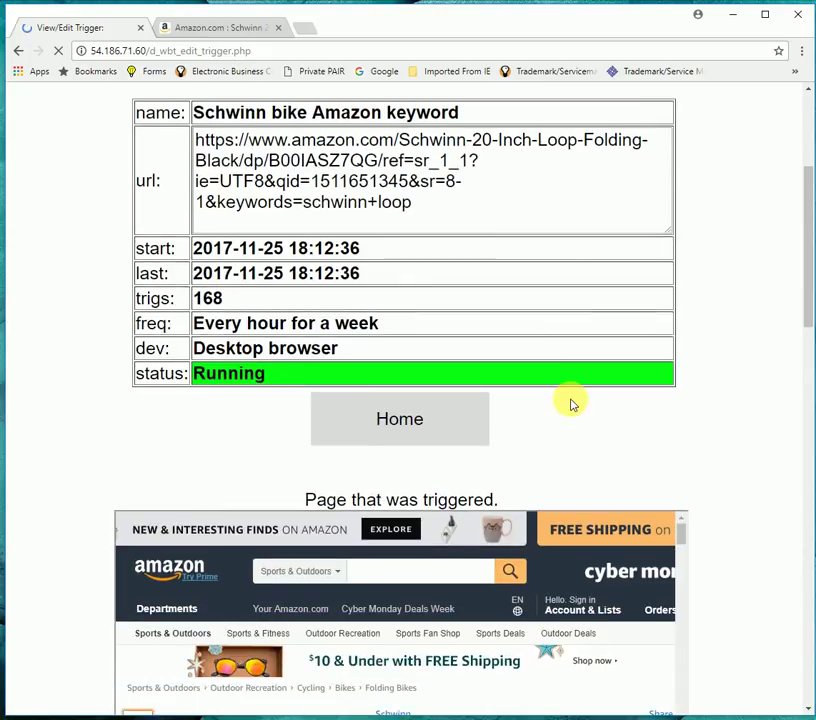
{"action": "scroll", "coordinate": [570, 403], "scroll_direction": "down", "scroll_amount": 1}
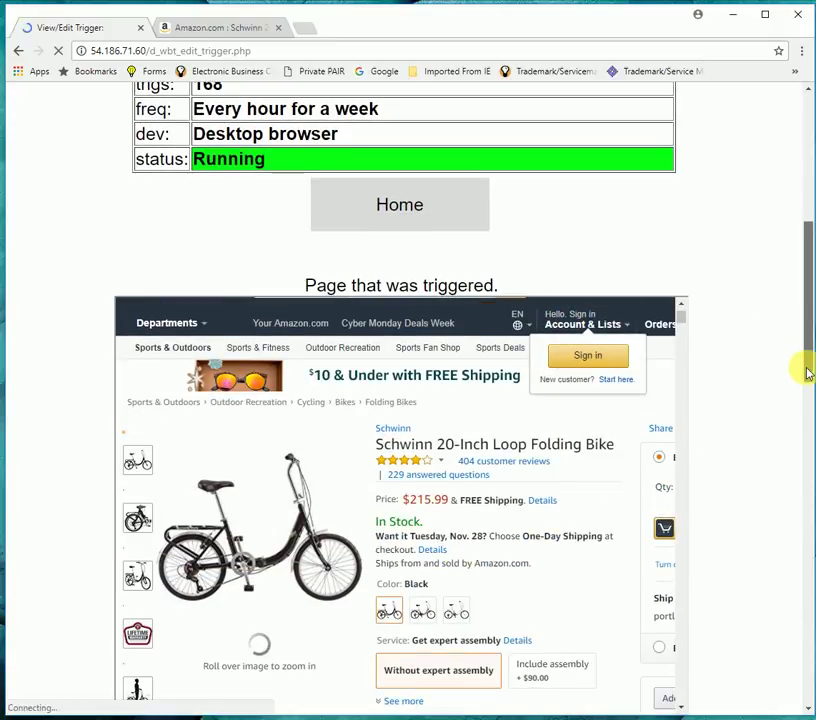
{"action": "left_click_drag", "start_coordinate": [807, 370], "coordinate": [805, 428]}
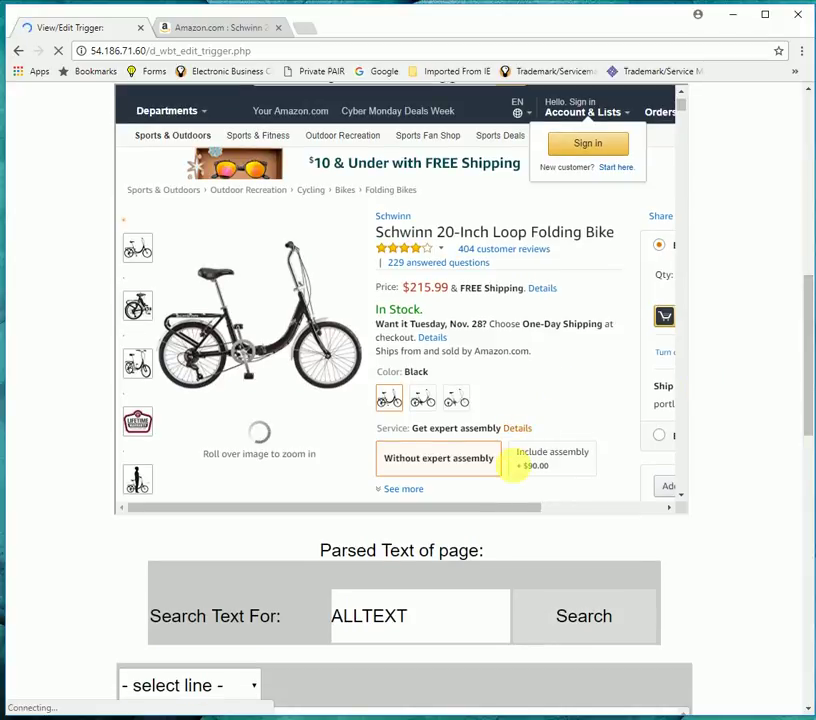
{"action": "left_click_drag", "start_coordinate": [499, 511], "coordinate": [619, 516]}
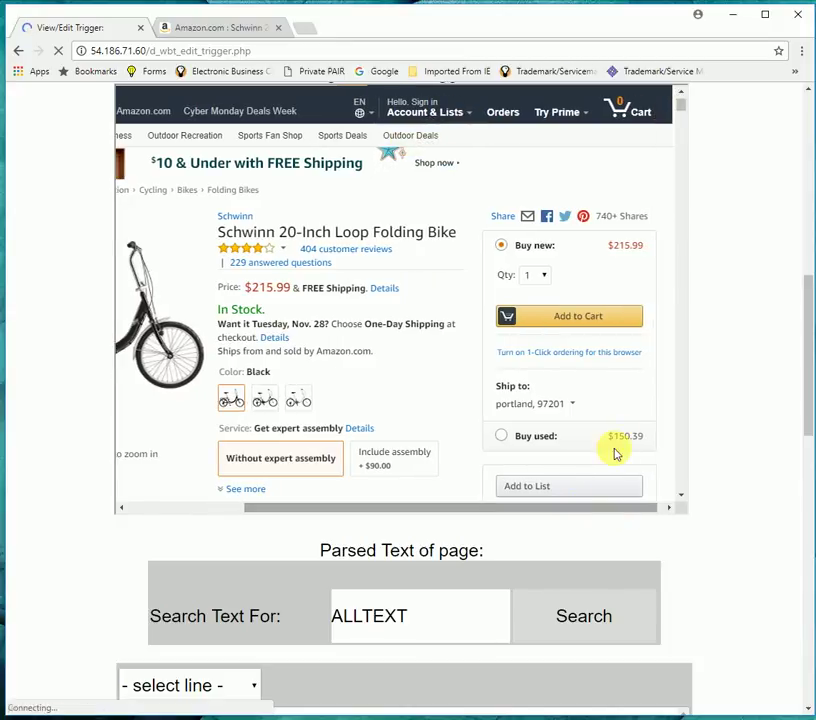
{"action": "left_click_drag", "start_coordinate": [610, 510], "coordinate": [579, 510]}
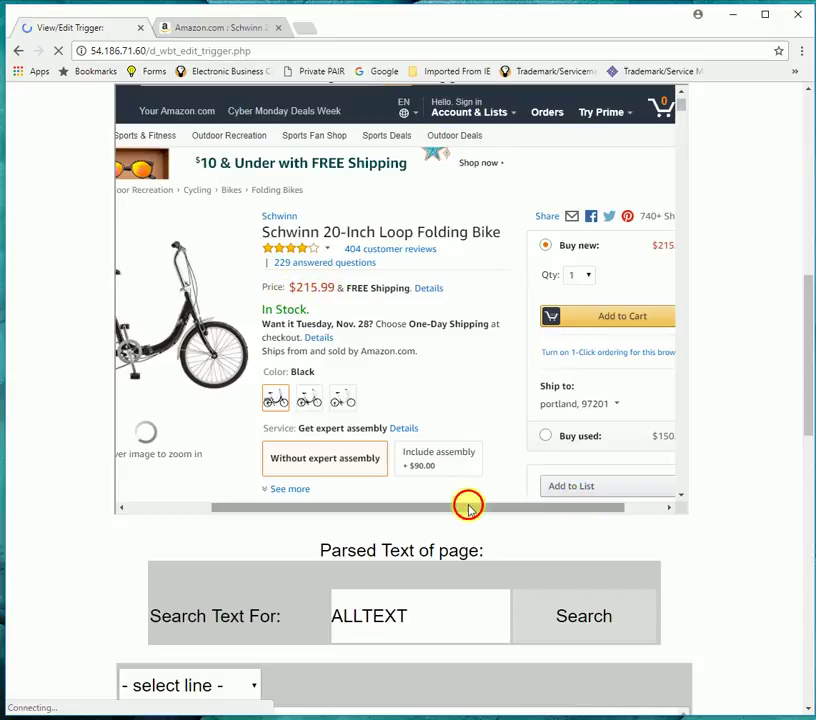
{"action": "left_click_drag", "start_coordinate": [468, 507], "coordinate": [444, 503]}
{"action": "scroll", "coordinate": [445, 390], "scroll_direction": "down", "scroll_amount": 3}
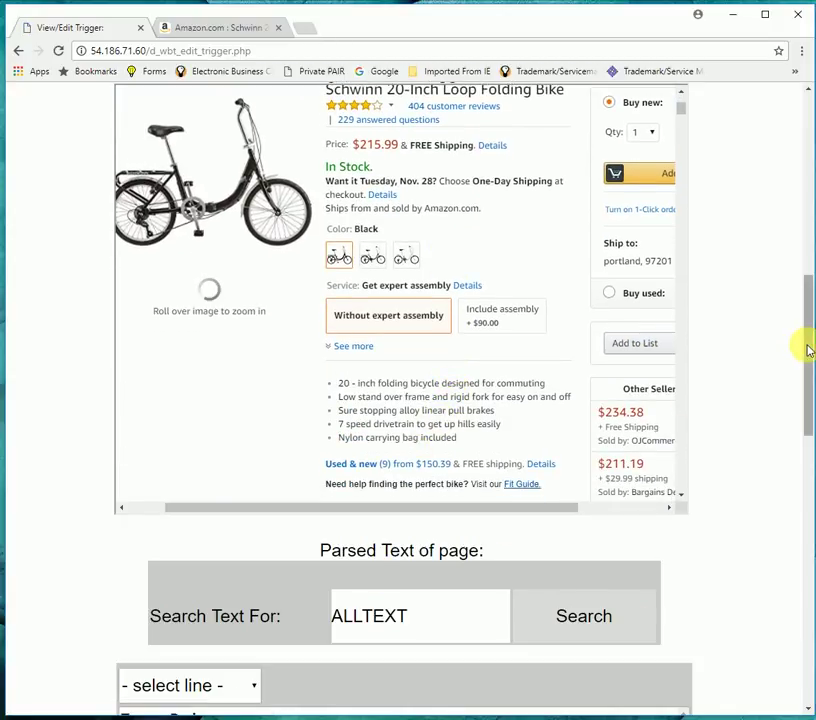
{"action": "left_click_drag", "start_coordinate": [807, 346], "coordinate": [803, 388]}
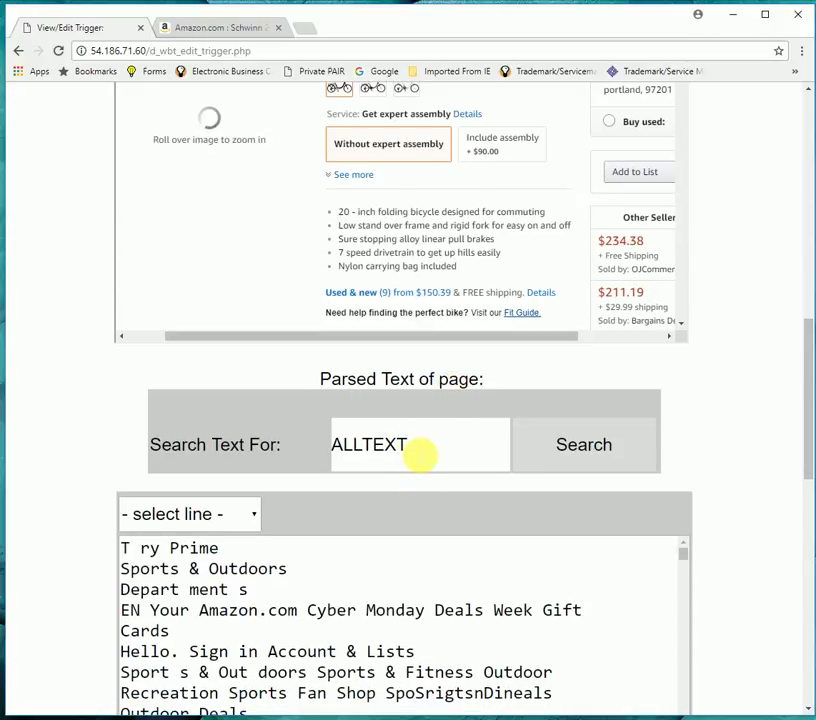
- Replace the ALLTEXT search term with $215.99 and run the parsed-text search
{"action": "left_click", "coordinate": [420, 455]}
{"action": "key", "text": "BackSpace"}
{"action": "key", "text": "BackSpace"}
{"action": "key", "text": "BackSpace"}
{"action": "key", "text": "BackSpace"}
{"action": "key", "text": "BackSpace"}
{"action": "key", "text": "BackSpace"}
{"action": "key", "text": "BackSpace"}
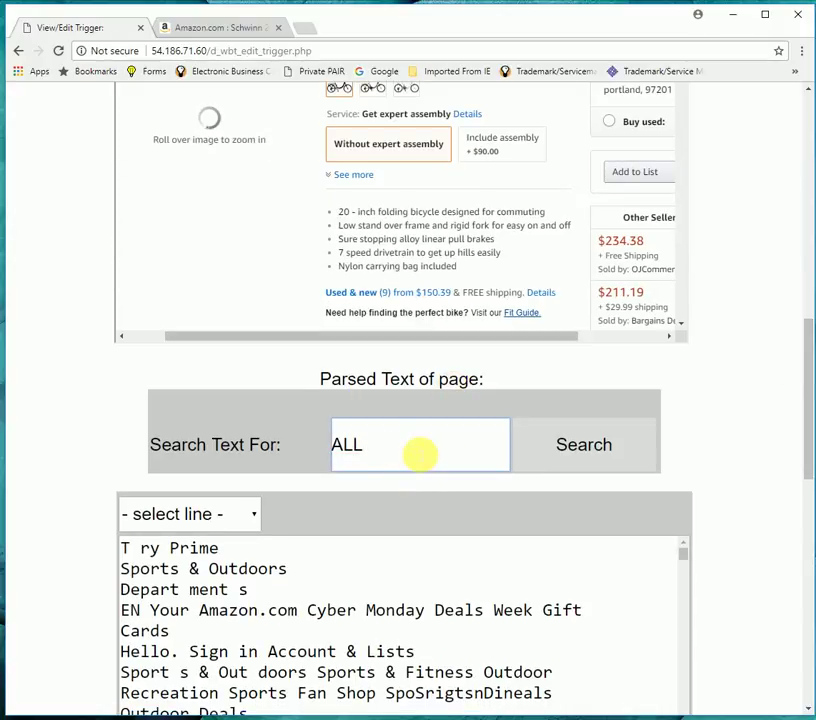
{"action": "type", "text": "$"}
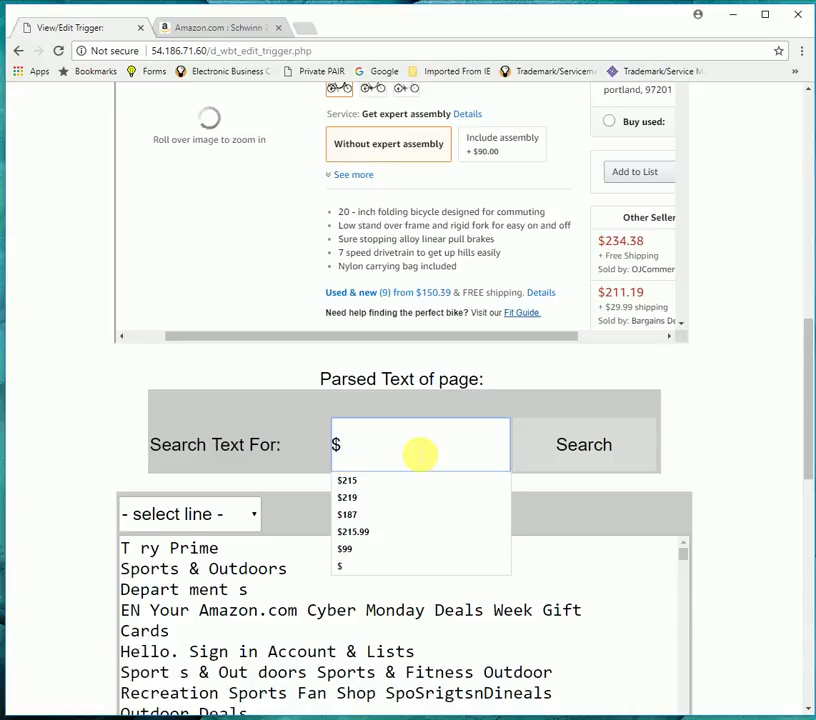
{"action": "type", "text": "215"}
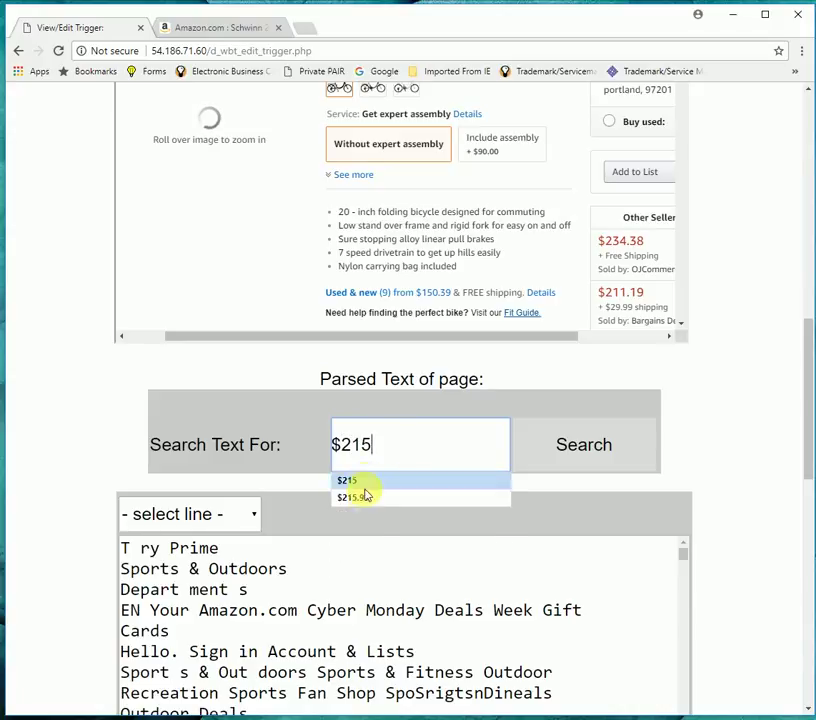
{"action": "left_click", "coordinate": [370, 497]}
{"action": "left_click", "coordinate": [584, 445]}
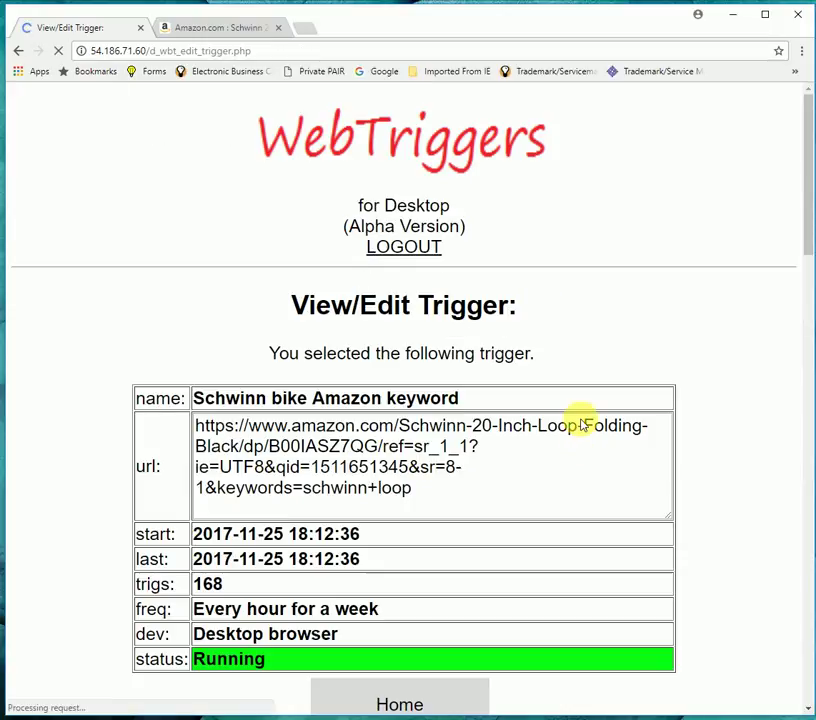
- Jump to matching line 18, 'Price: $215.99 & FREE Shipping. Details', in the parsed text
{"action": "scroll", "coordinate": [674, 332], "scroll_direction": "down", "scroll_amount": 7}
{"action": "scroll", "coordinate": [674, 332], "scroll_direction": "down", "scroll_amount": 5}
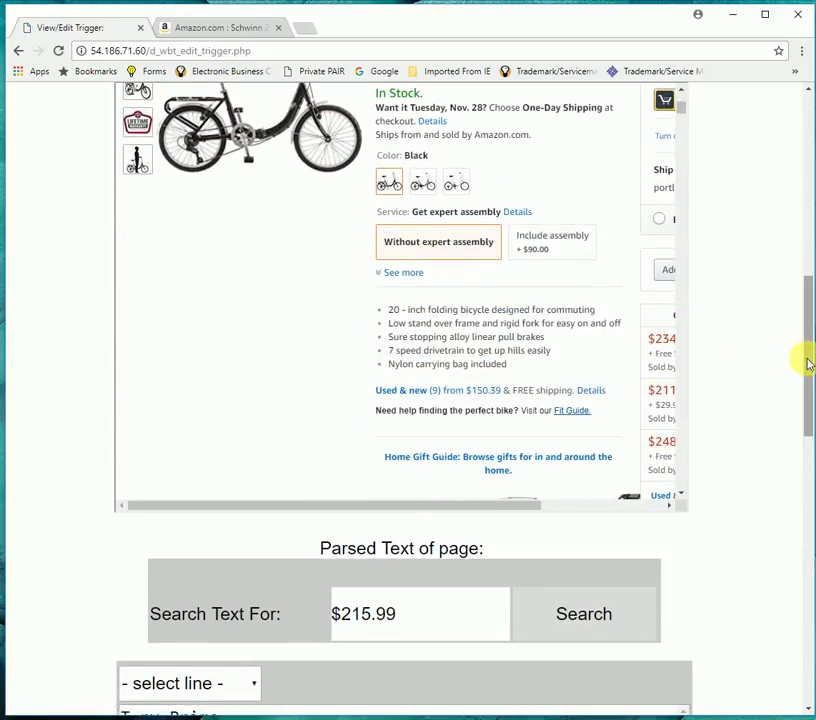
{"action": "left_click_drag", "start_coordinate": [805, 362], "coordinate": [646, 452]}
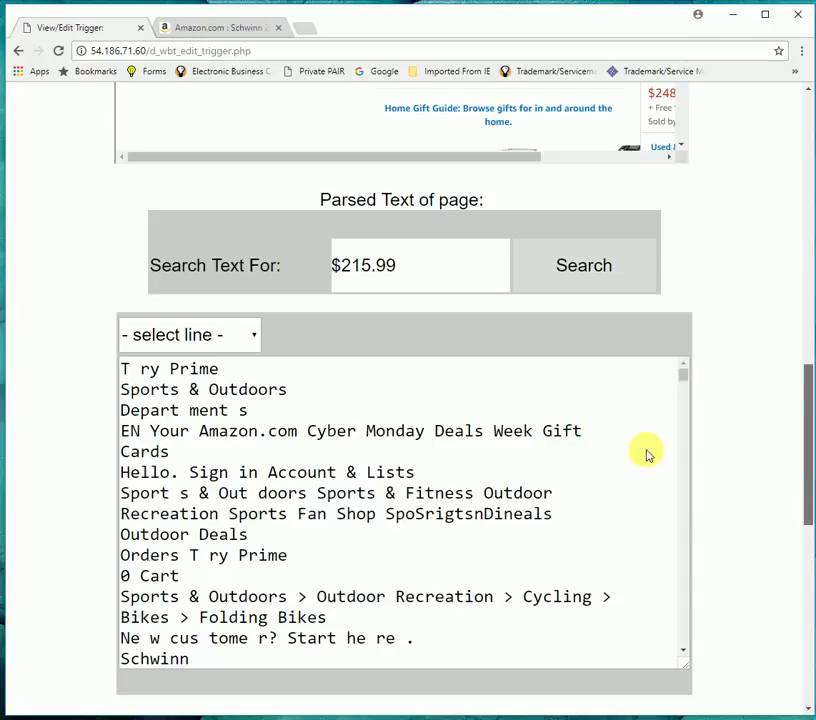
{"action": "left_click", "coordinate": [254, 340]}
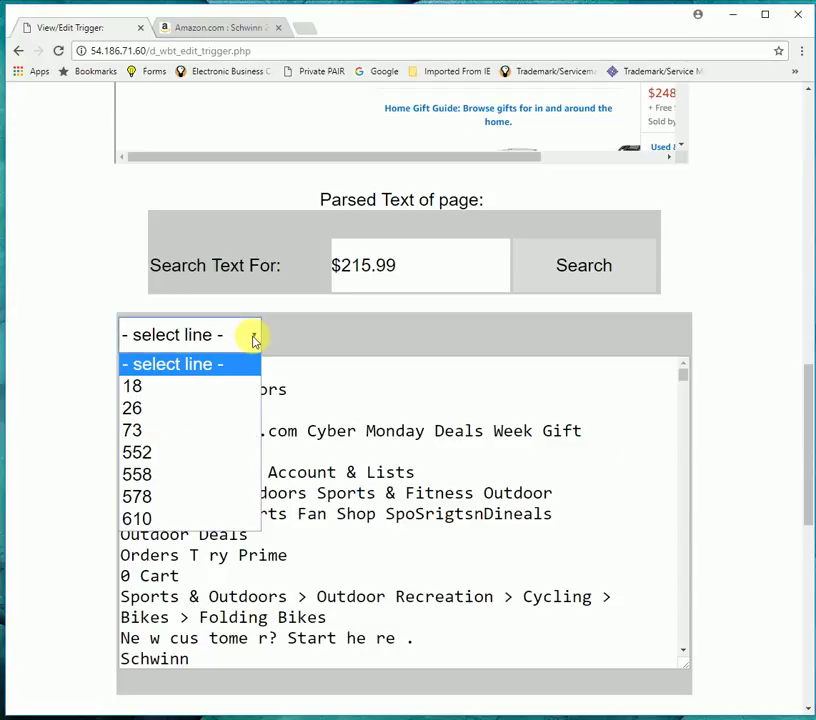
{"action": "left_click", "coordinate": [197, 388]}
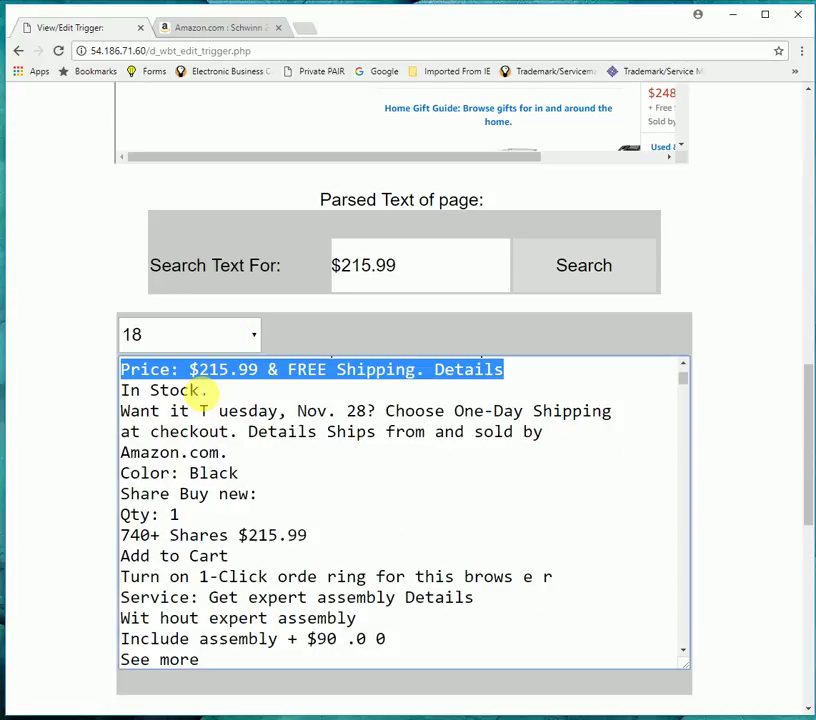
{"action": "scroll", "coordinate": [375, 440], "scroll_direction": "up", "scroll_amount": 1}
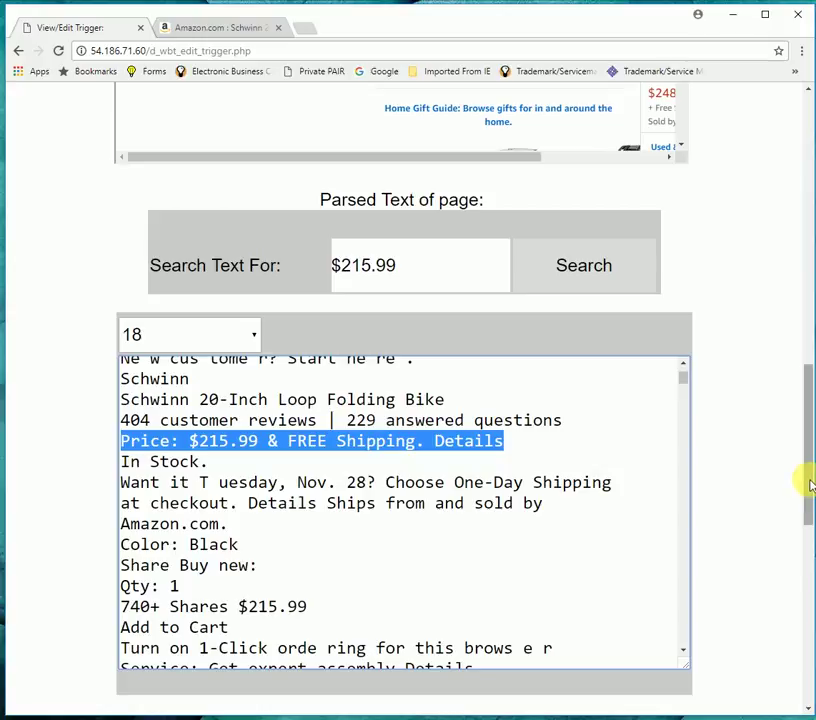
{"action": "scroll", "coordinate": [807, 483], "scroll_direction": "up", "scroll_amount": 2}
{"action": "scroll", "coordinate": [783, 401], "scroll_direction": "up", "scroll_amount": 5}
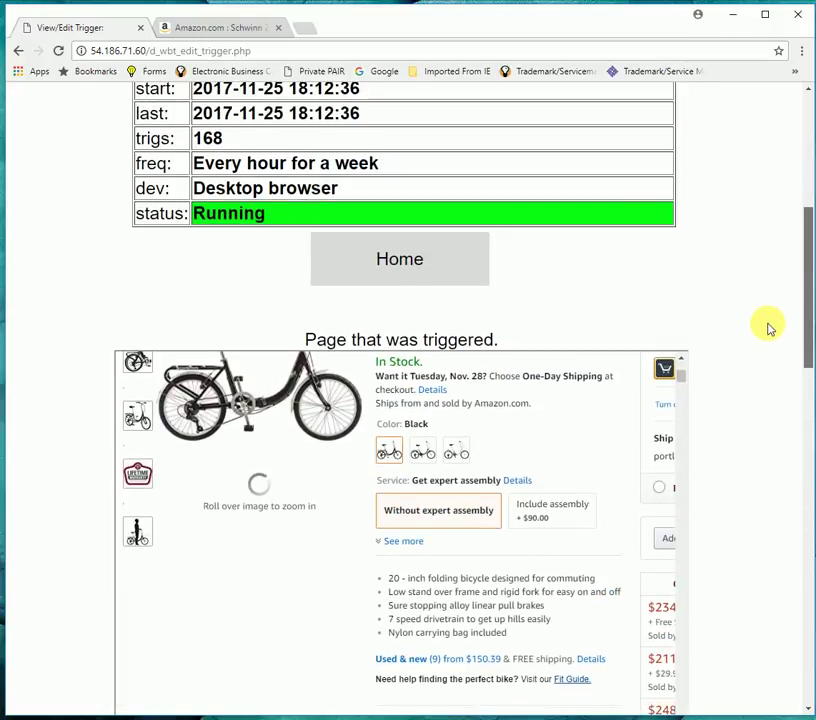
{"action": "scroll", "coordinate": [767, 326], "scroll_direction": "down", "scroll_amount": 1}
{"action": "scroll", "coordinate": [680, 331], "scroll_direction": "up", "scroll_amount": 3}
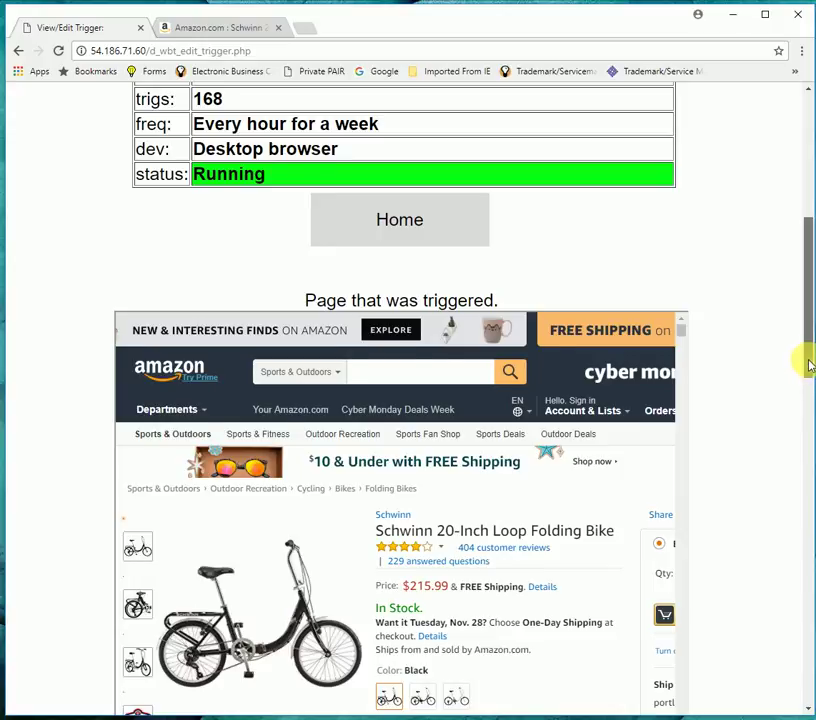
{"action": "left_click_drag", "start_coordinate": [805, 361], "coordinate": [801, 464]}
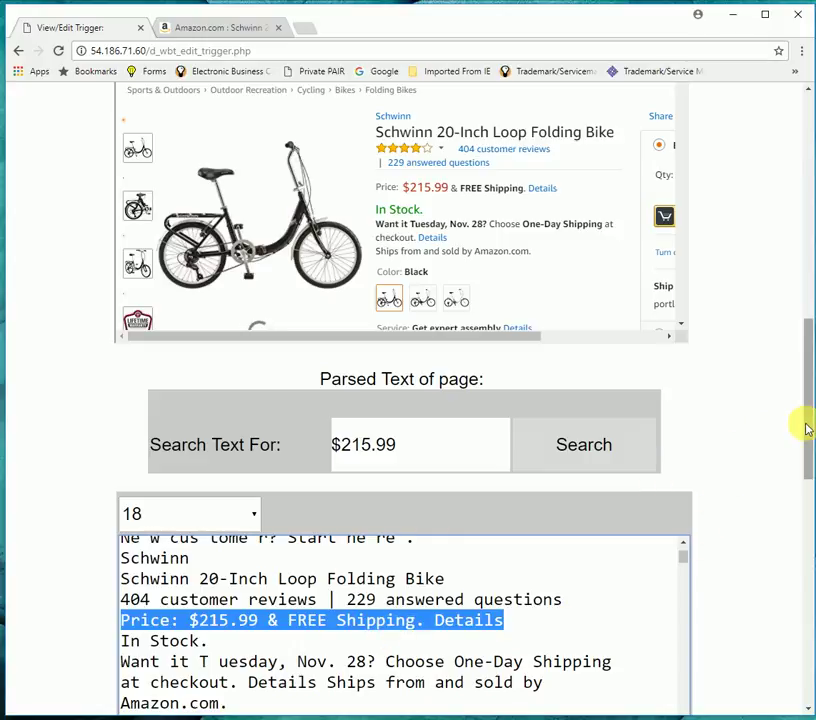
- Check the other matching lines 73 and 26 in the parsed text
{"action": "left_click_drag", "start_coordinate": [805, 428], "coordinate": [807, 463]}
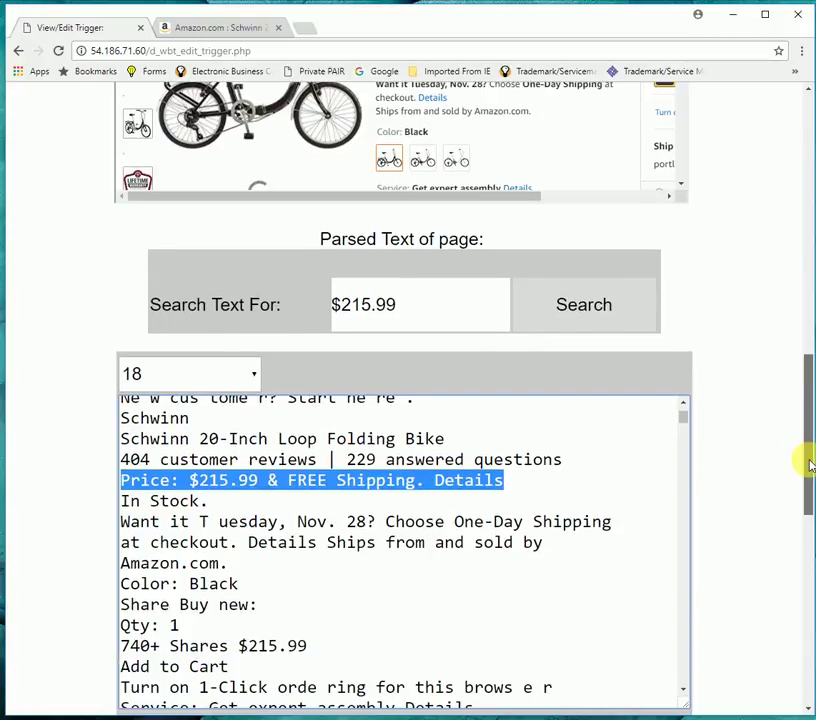
{"action": "left_click", "coordinate": [251, 377]}
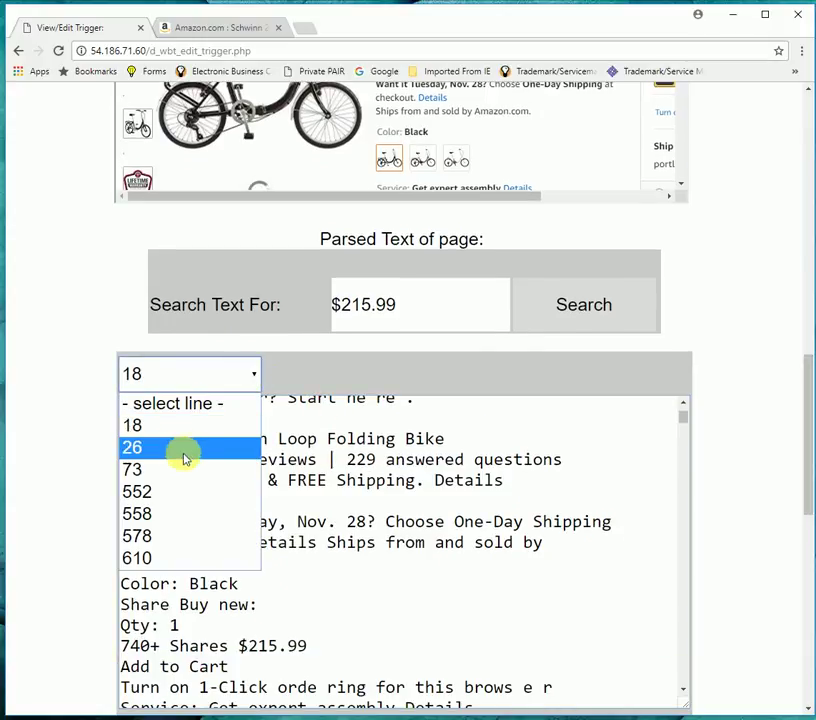
{"action": "left_click", "coordinate": [186, 467]}
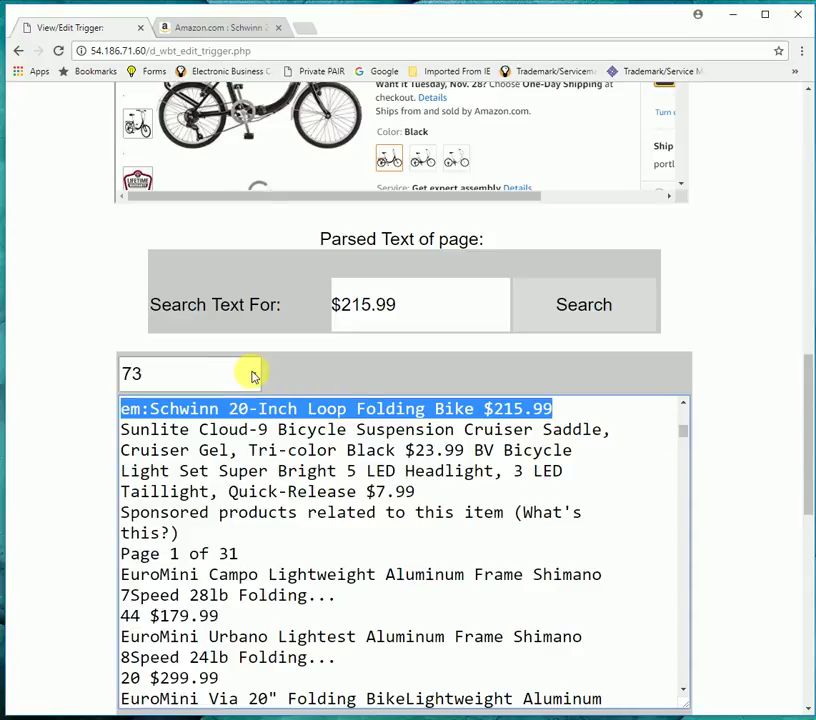
{"action": "left_click", "coordinate": [255, 374]}
{"action": "key", "text": "Escape"}
{"action": "type", "text": "26"}
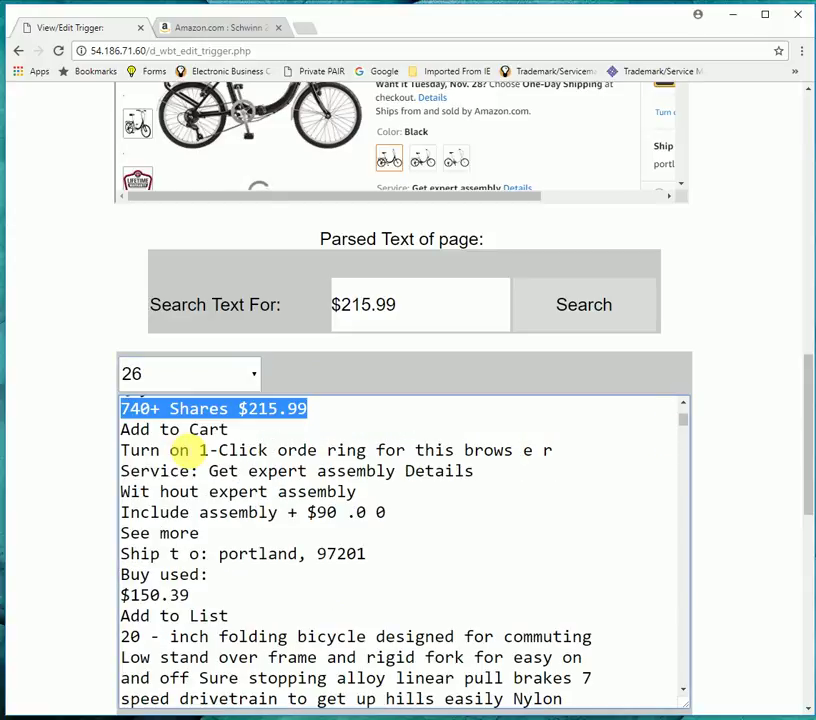
{"action": "left_click_drag", "start_coordinate": [683, 425], "coordinate": [683, 422]}
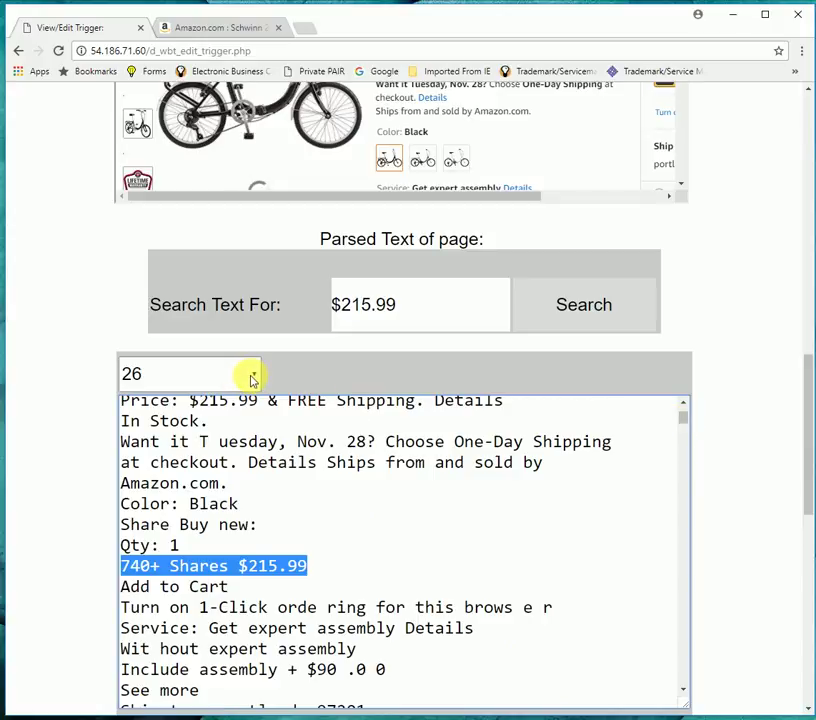
- Copy 'Price: $215.99' from line 18 into the trigger keyword and save the trigger
{"action": "left_click", "coordinate": [255, 377]}
{"action": "left_click", "coordinate": [195, 425]}
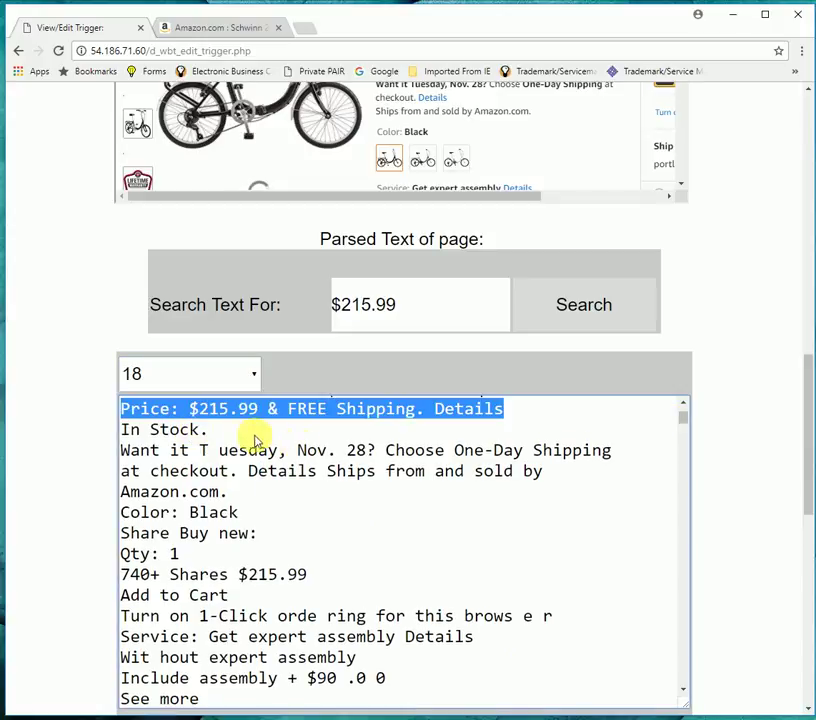
{"action": "left_click", "coordinate": [134, 414]}
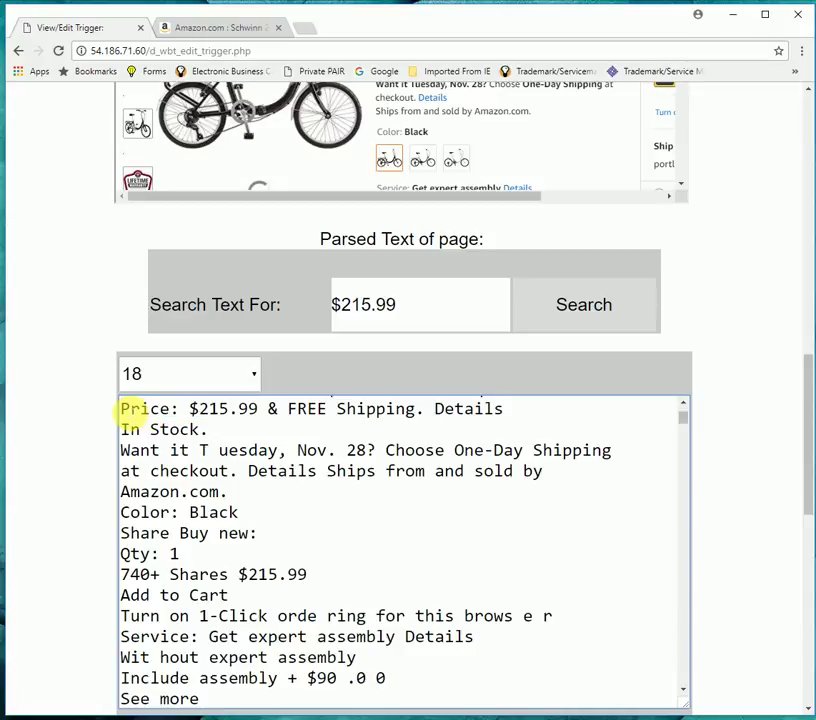
{"action": "left_click_drag", "start_coordinate": [121, 411], "coordinate": [260, 428]}
{"action": "key", "text": "ctrl+c"}
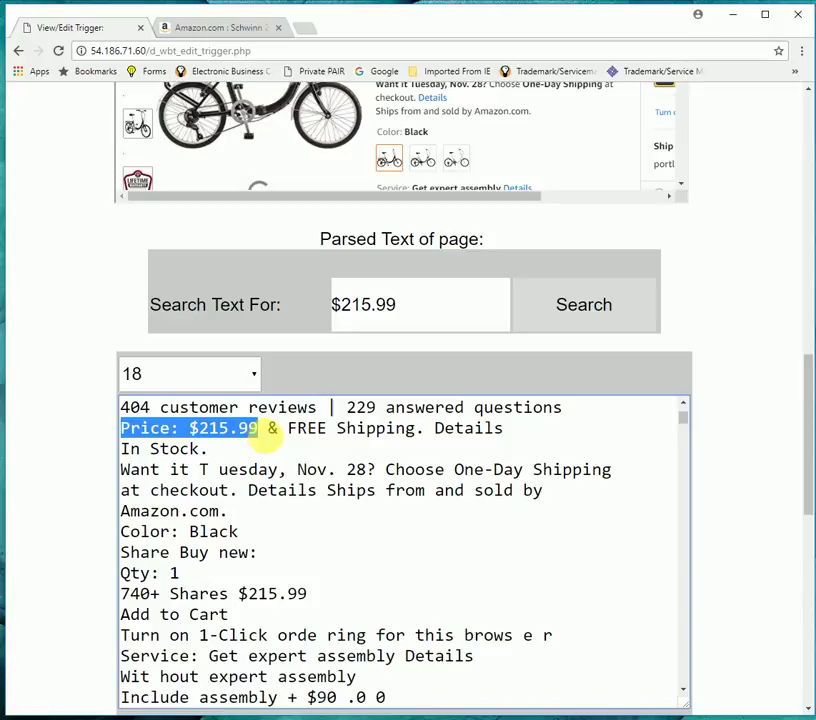
{"action": "left_click_drag", "start_coordinate": [807, 413], "coordinate": [803, 490]}
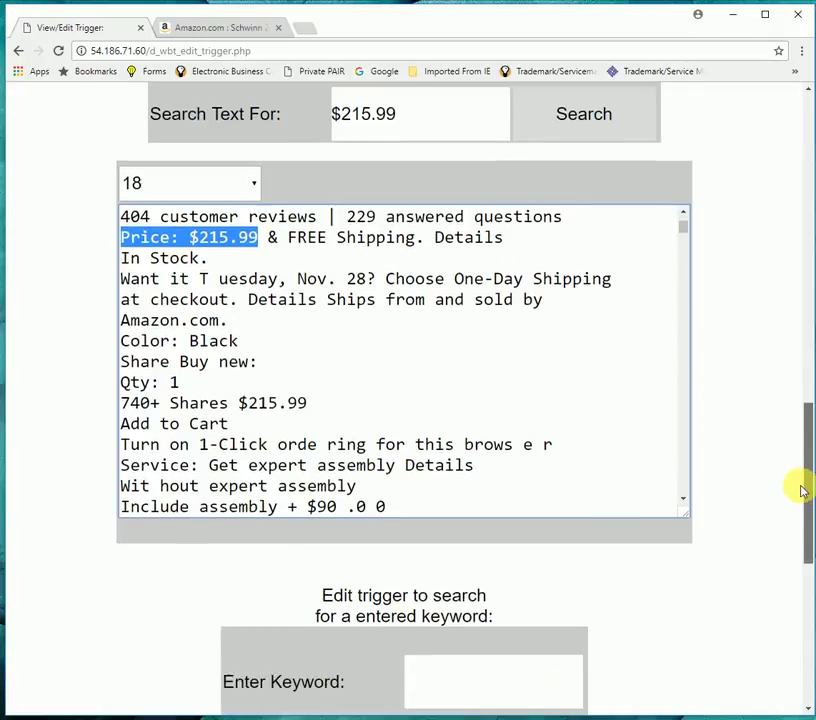
{"action": "scroll", "coordinate": [716, 508], "scroll_direction": "down", "scroll_amount": 3}
{"action": "left_click", "coordinate": [466, 380]}
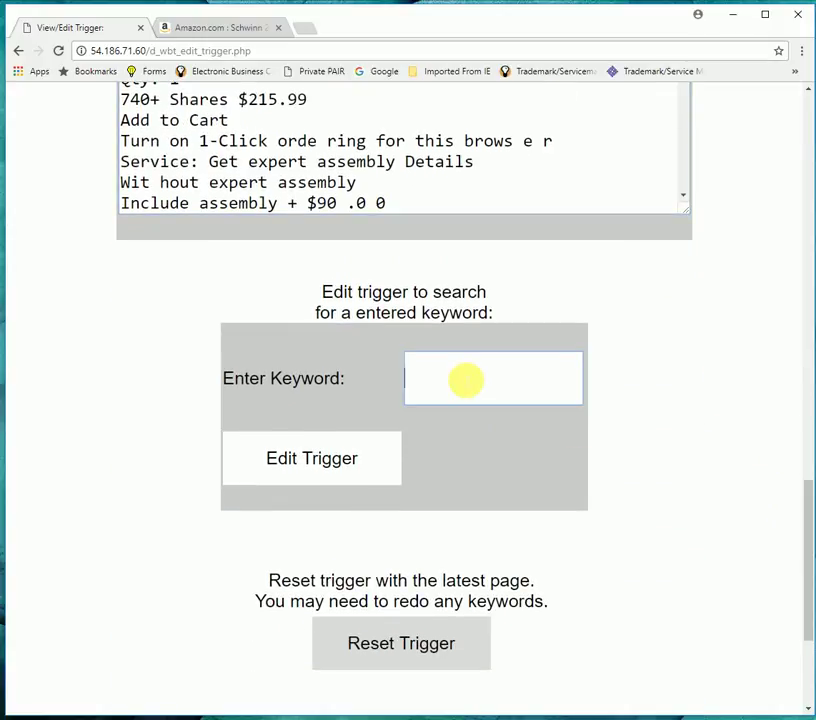
{"action": "key", "text": "ctrl+v"}
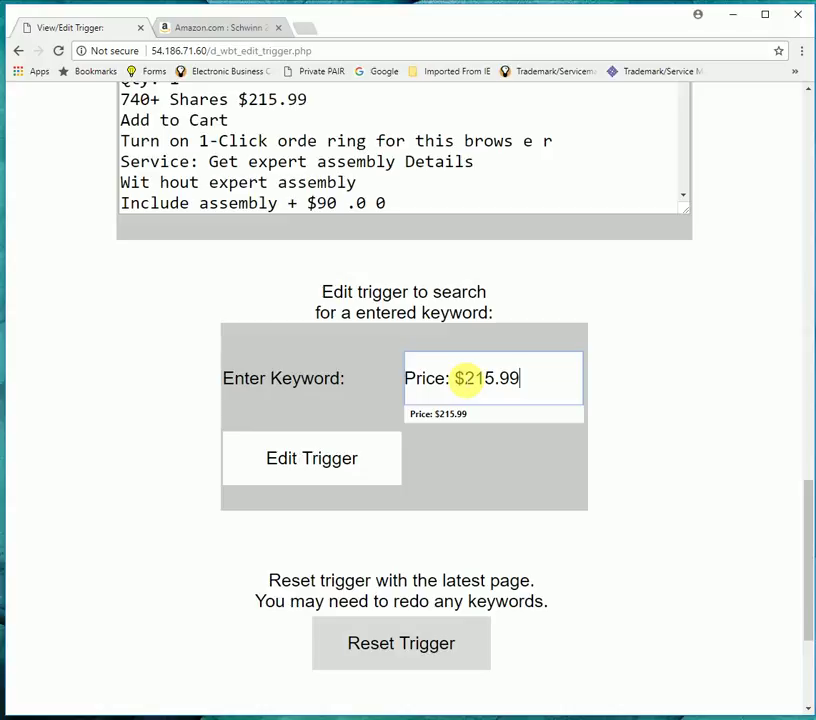
{"action": "left_click", "coordinate": [333, 462]}
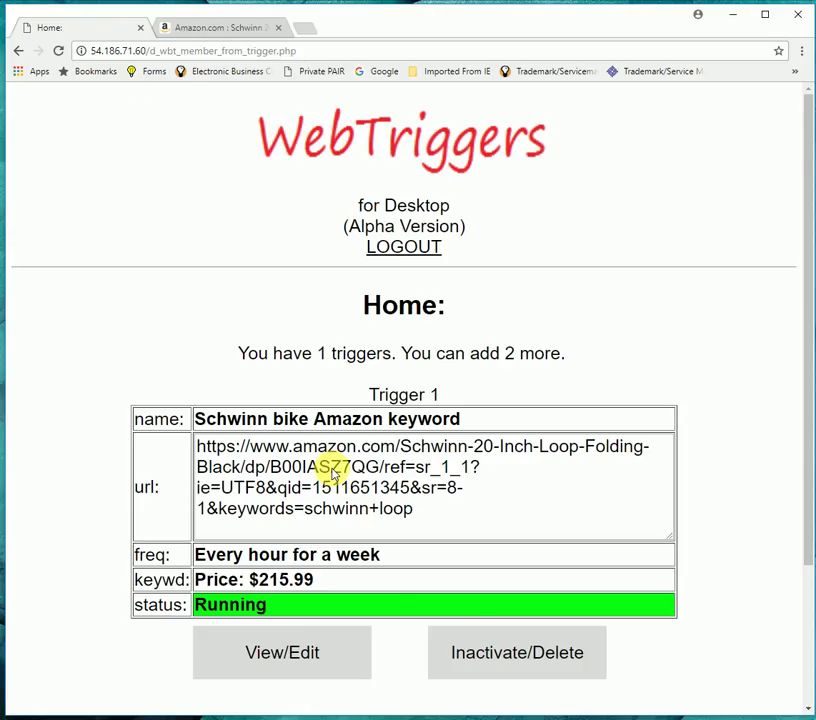
{"action": "scroll", "coordinate": [583, 306], "scroll_direction": "down", "scroll_amount": 3}
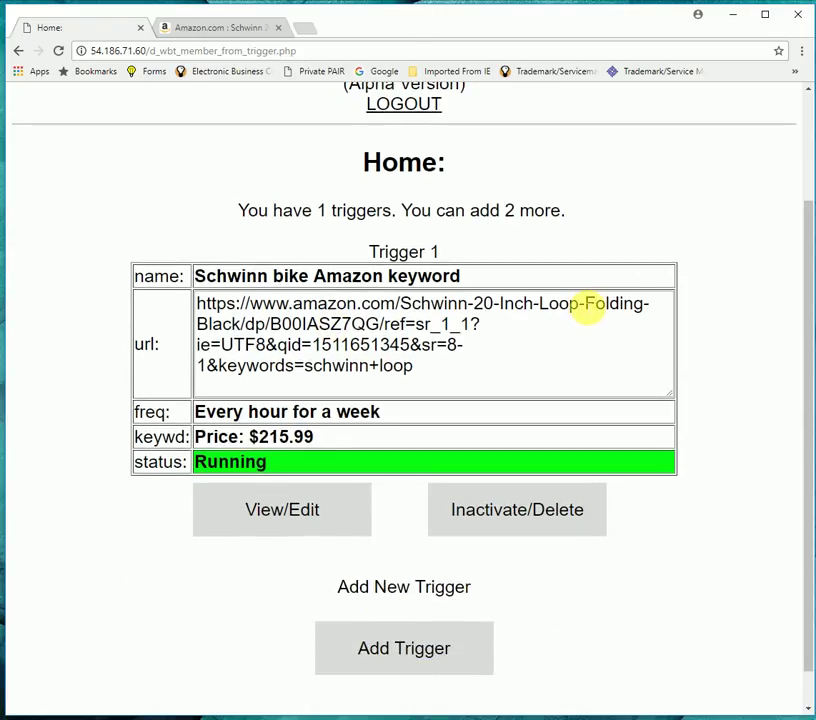